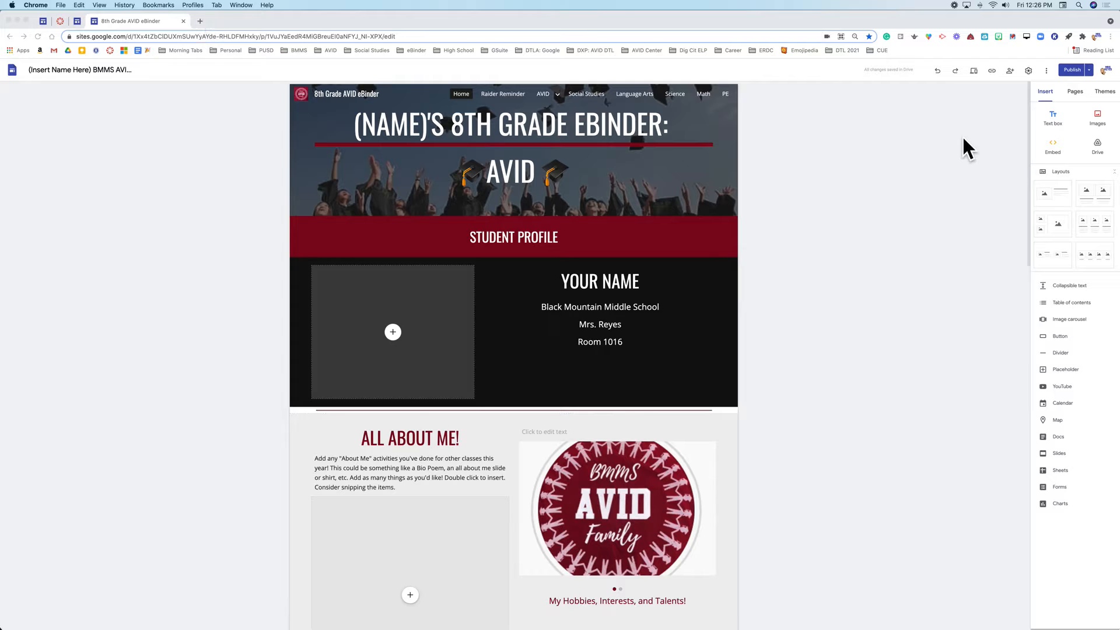
- Start duplicating the AVID eBinder template site and name the copy with the student's full name followed by "BMMS AVID eBinder"
left_click(993, 111)
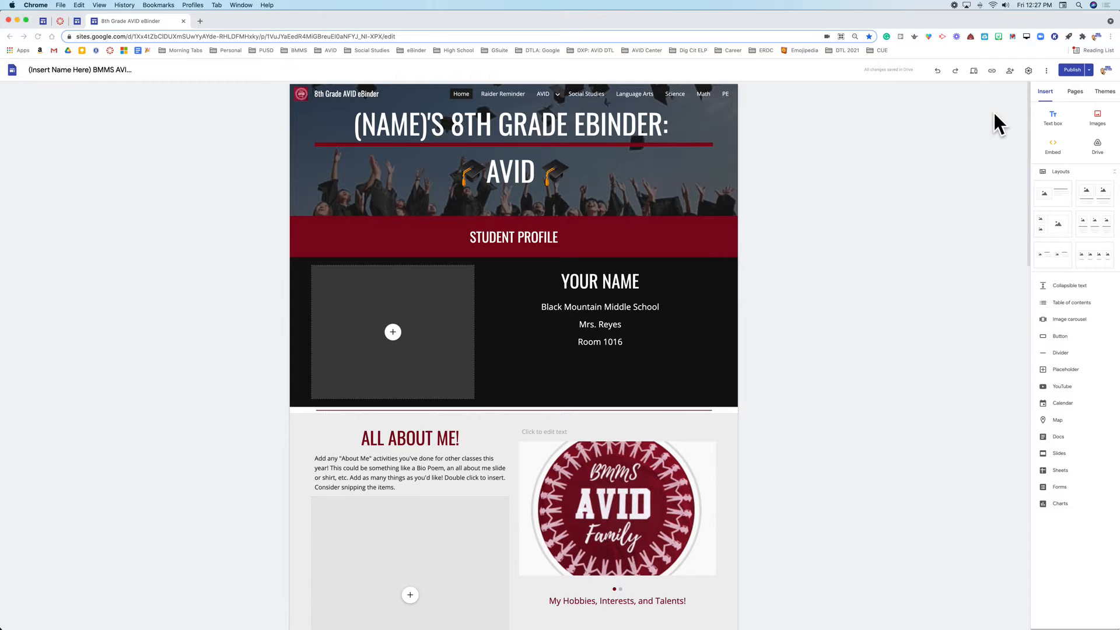
left_click(1046, 71)
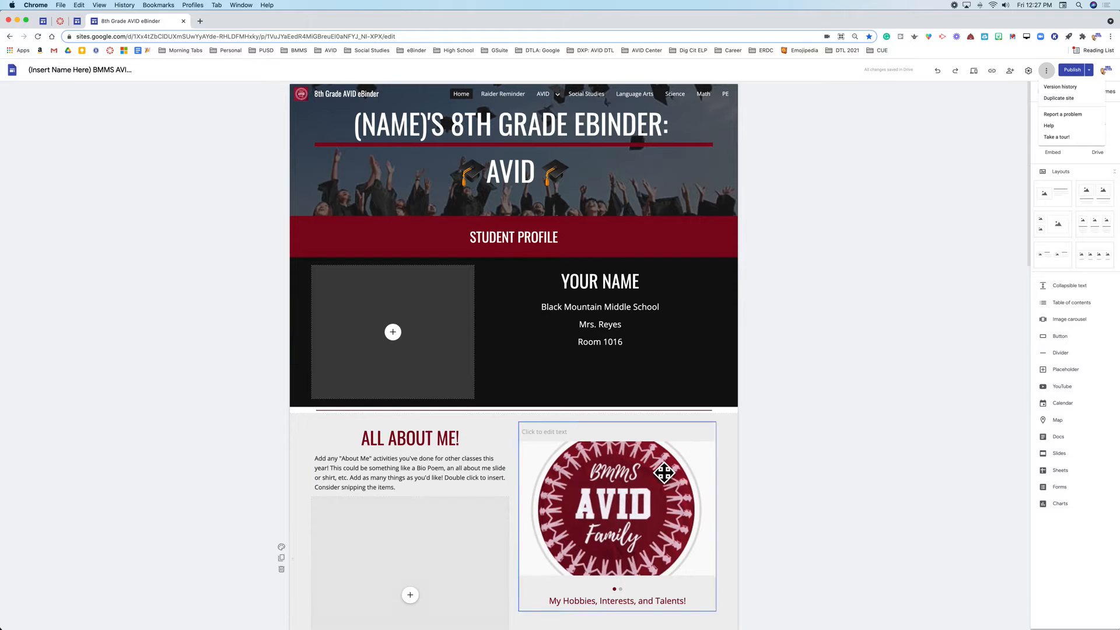
left_click(1057, 98)
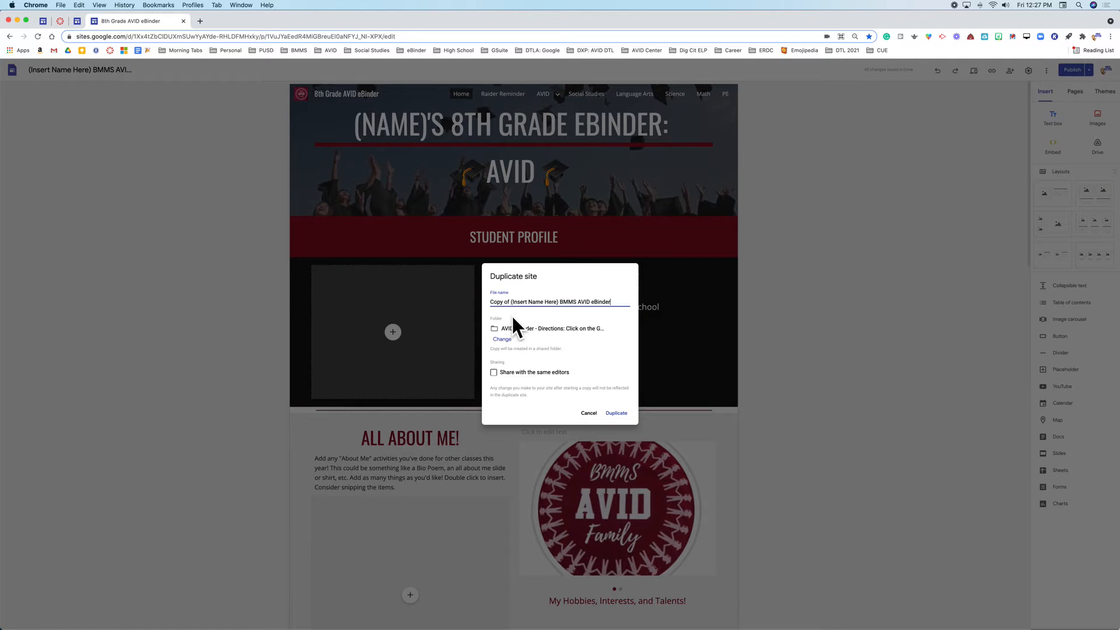
left_click_drag(489, 303, 563, 310)
type("John Smith")
- Look up the AVID eBinder directions folder in Google Drive, check the template file's copy options, and return to the site duplication settings
left_click(200, 21)
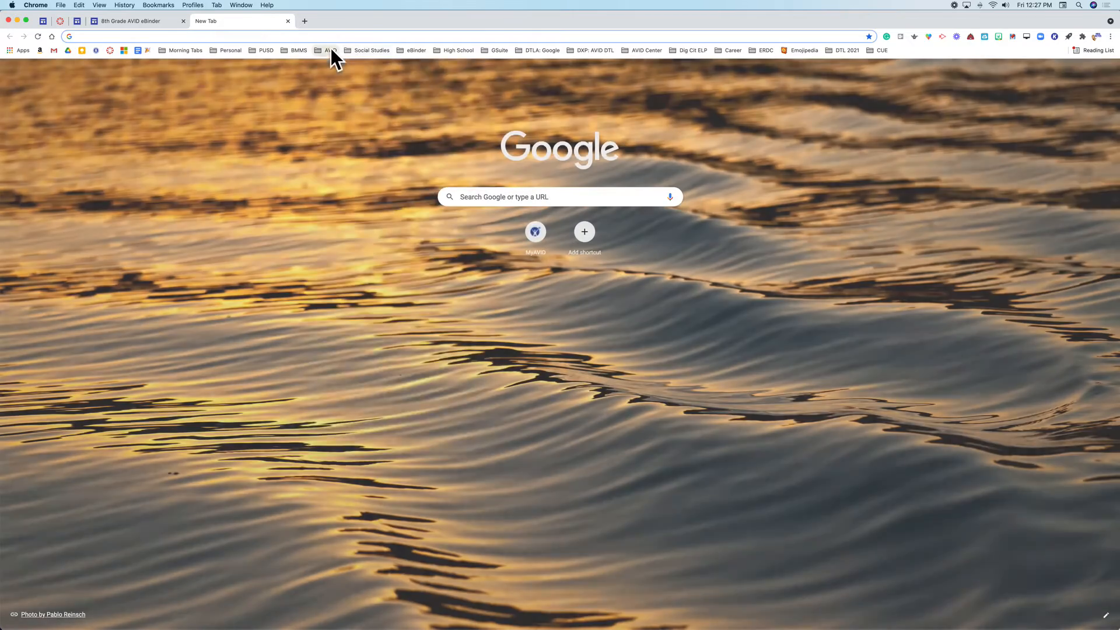
left_click(331, 50)
mouse_move(410, 52)
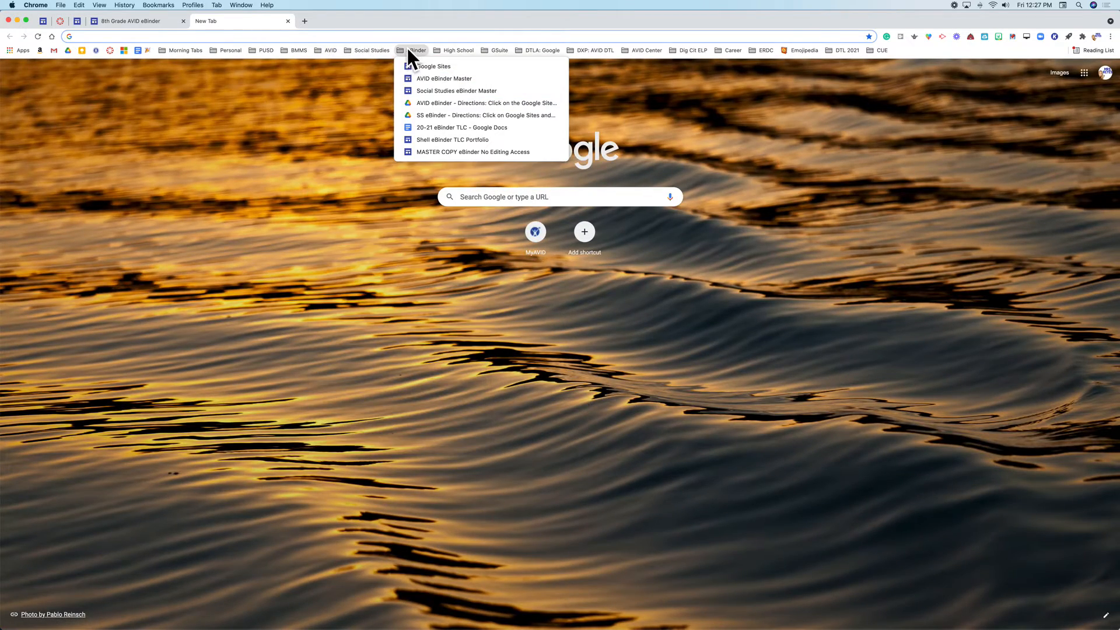
left_click(427, 102)
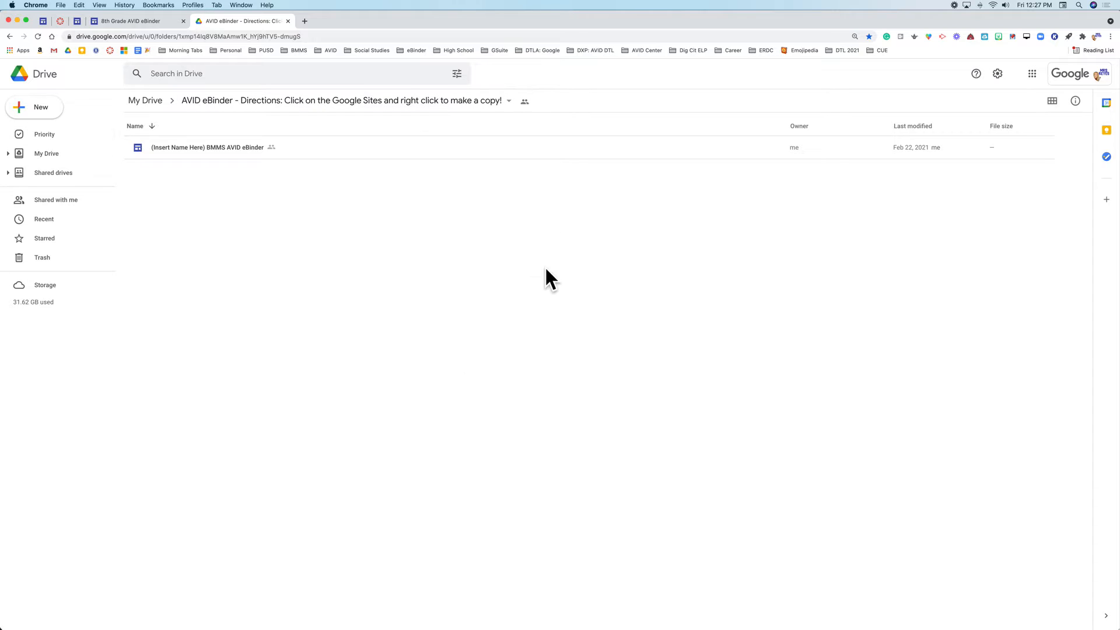
right_click(209, 149)
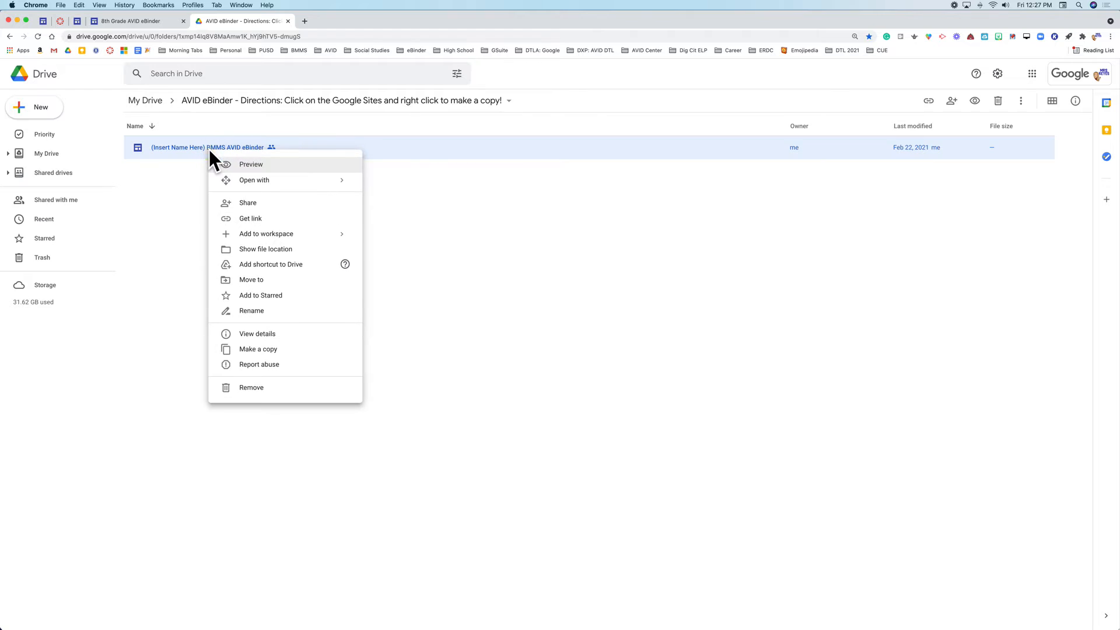
left_click(162, 201)
left_click(122, 20)
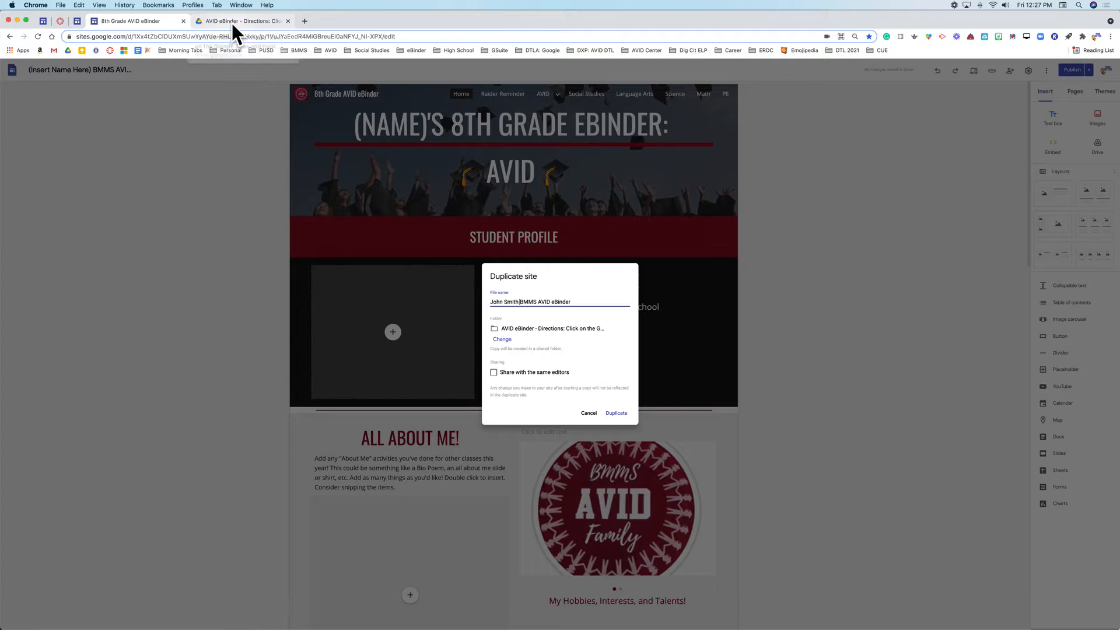
- Create a destination folder named "Period 2 AVID 2021-2022" for the copy and duplicate the site into it
left_click(501, 339)
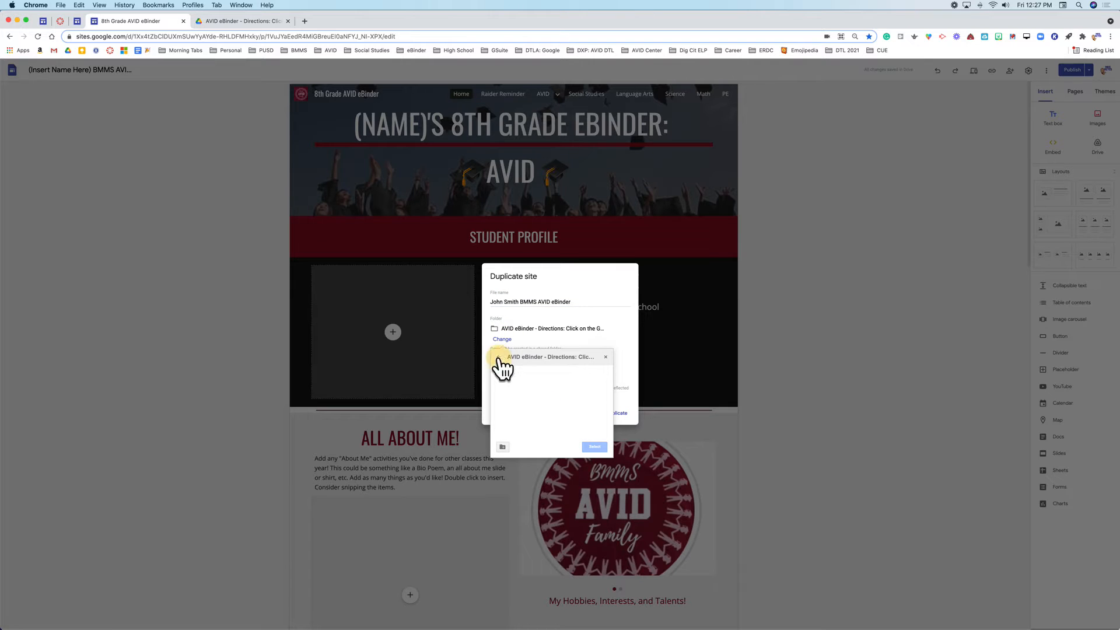
left_click(502, 446)
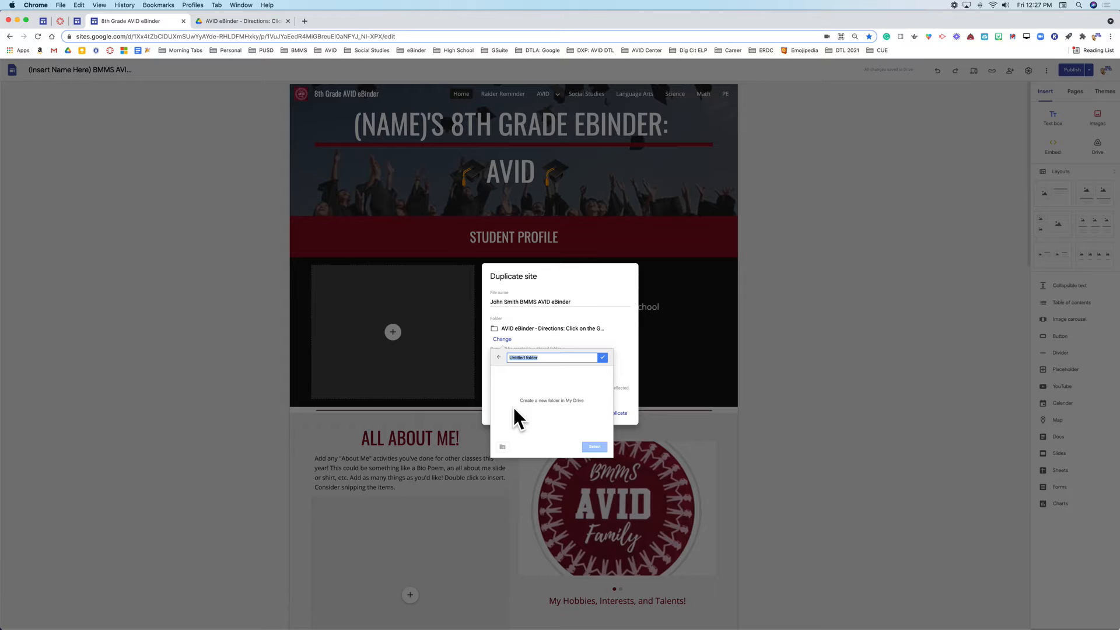
type("Period 2 AVID 2021-2022")
left_click(603, 358)
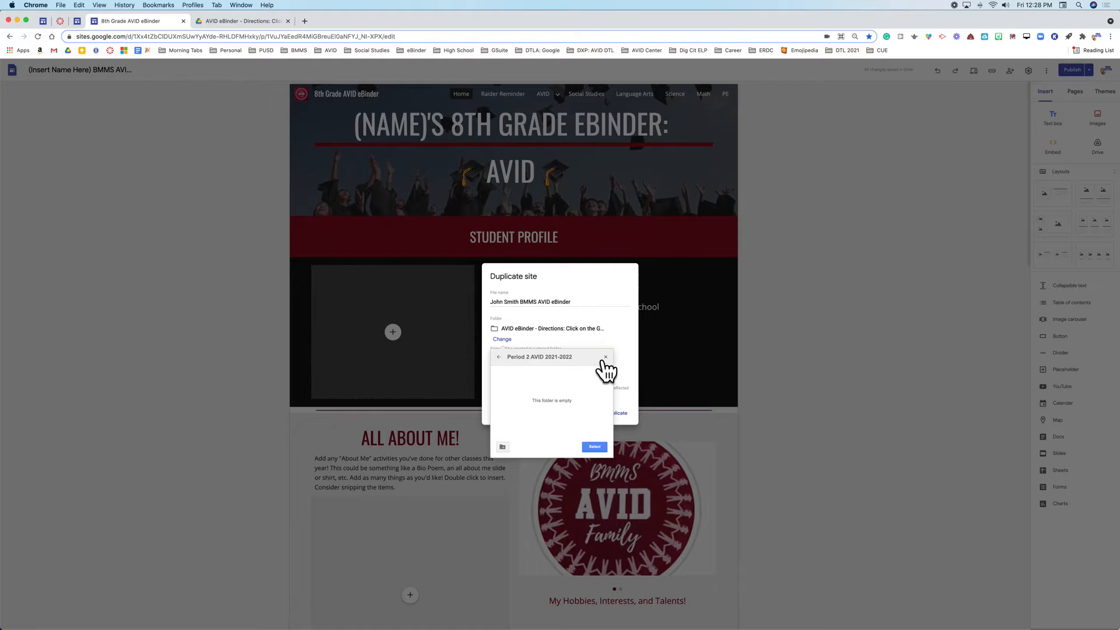
left_click(594, 446)
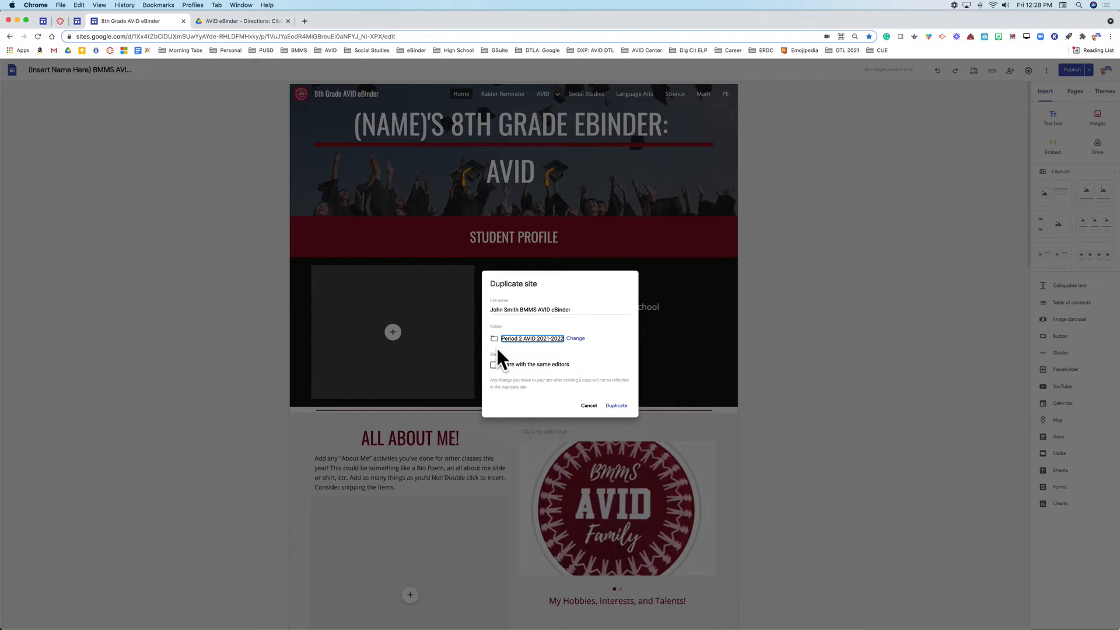
left_click(623, 406)
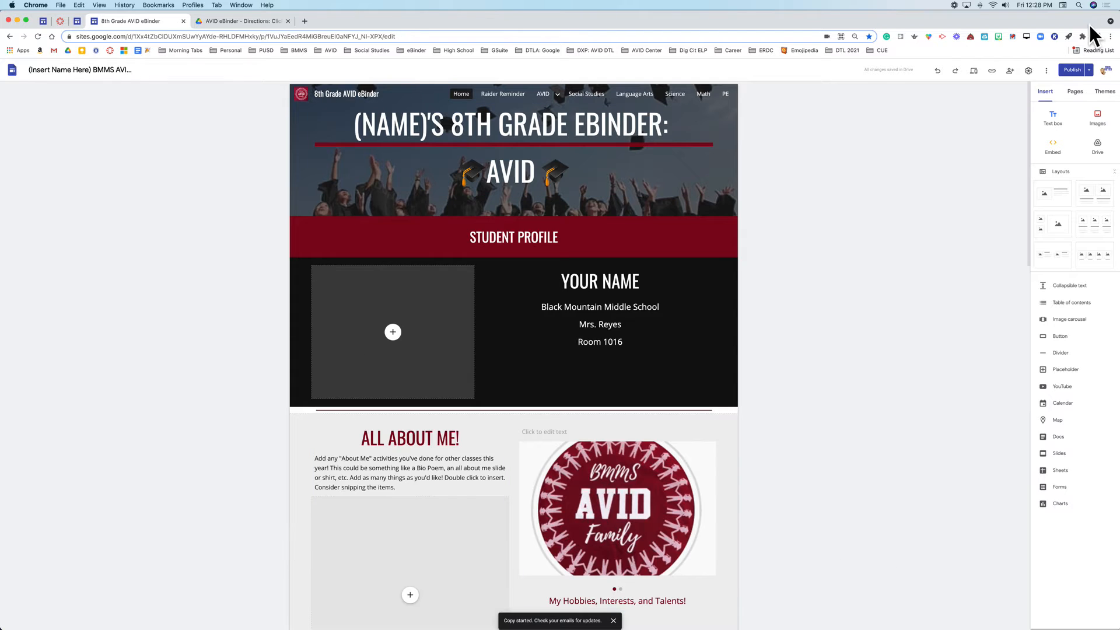
left_click(1046, 70)
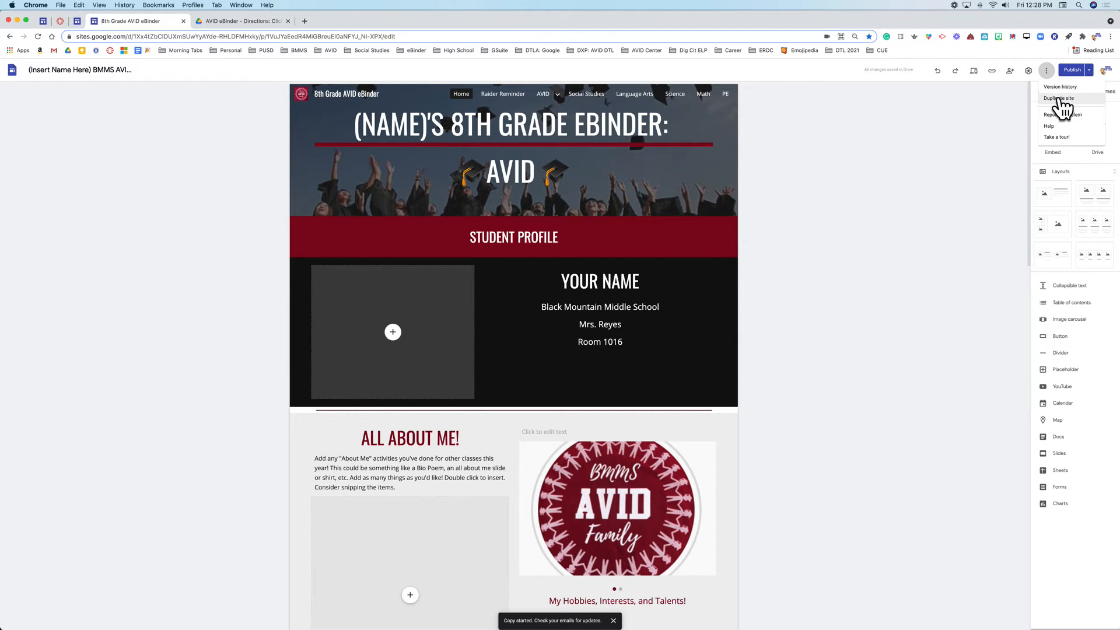
left_click(1059, 98)
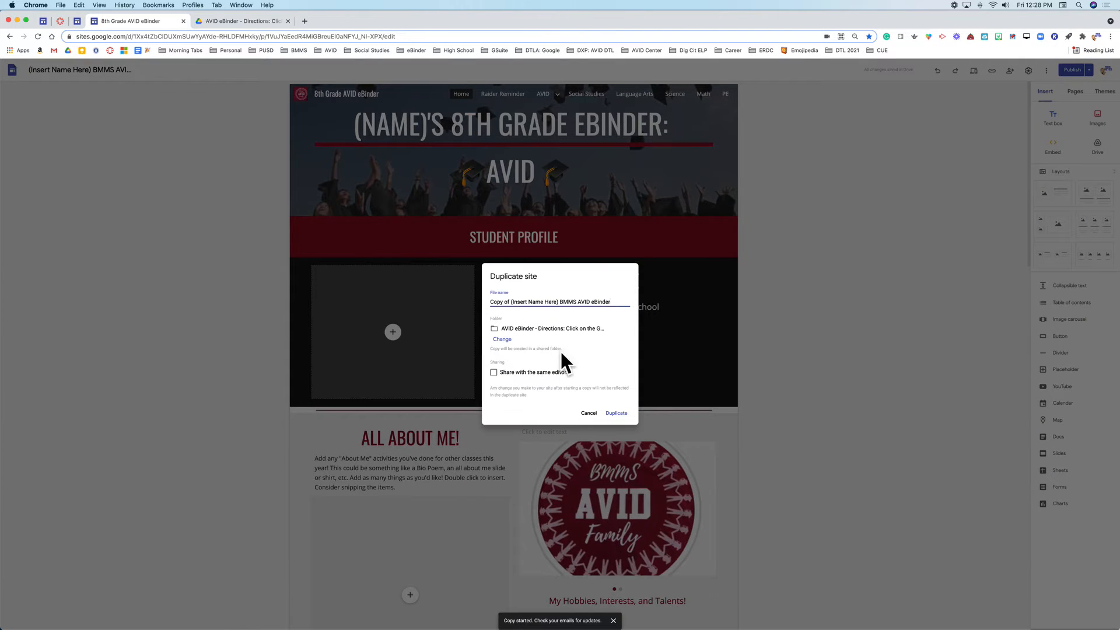
left_click(588, 414)
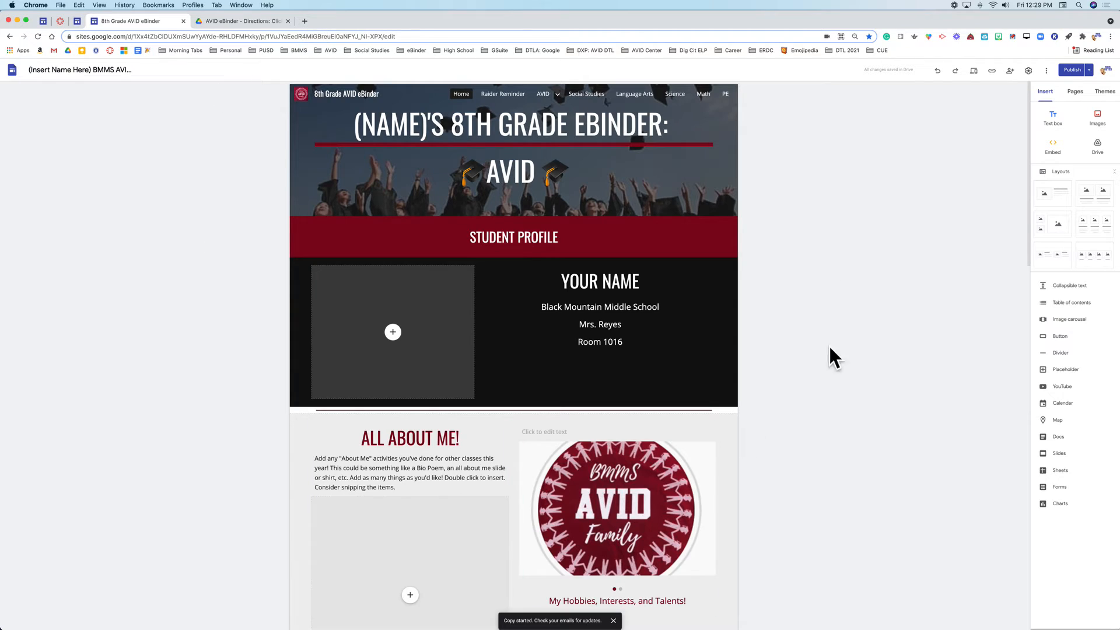
- Open the Google Sites home page in a new browser tab and open the duplicated student eBinder from the recent sites
left_click(304, 21)
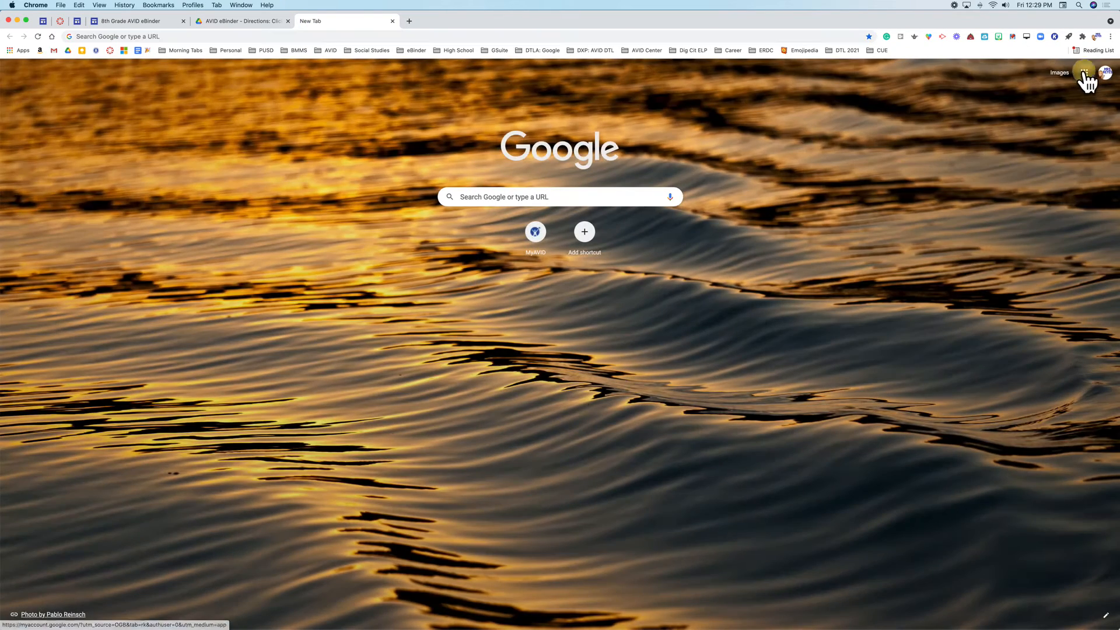
left_click(1084, 73)
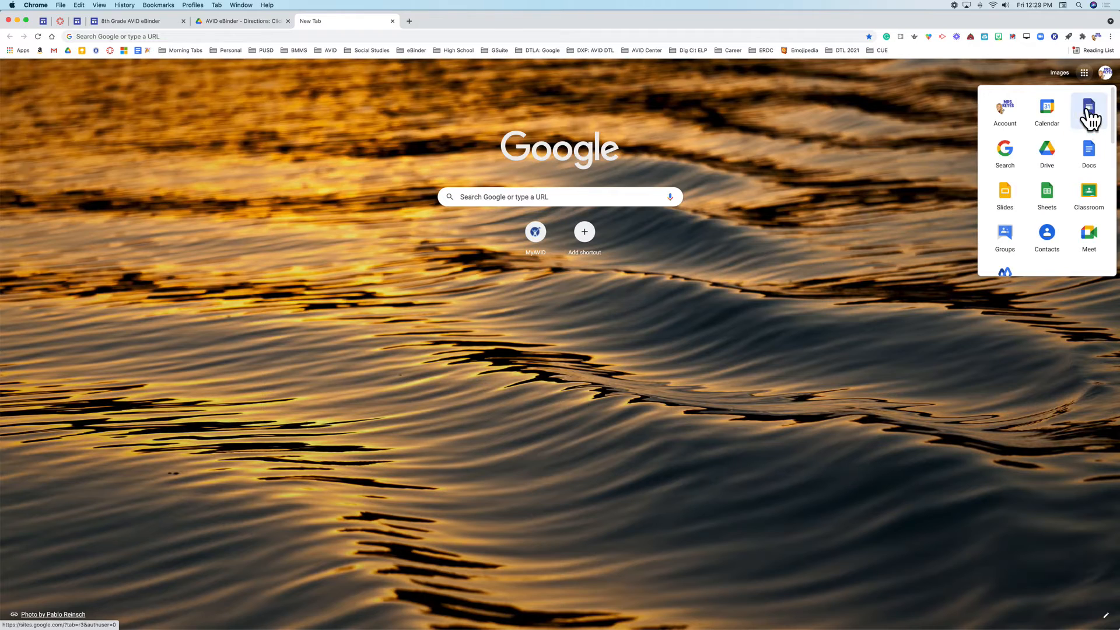
left_click(1088, 109)
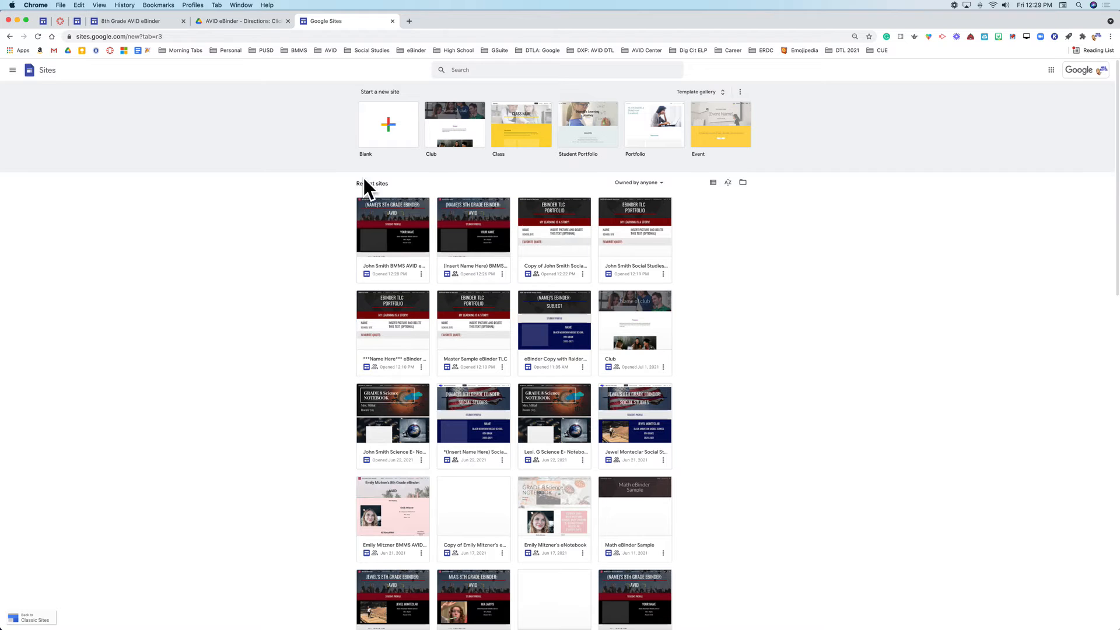
scroll(373, 242, "down", 2)
scroll(347, 245, "up", 3)
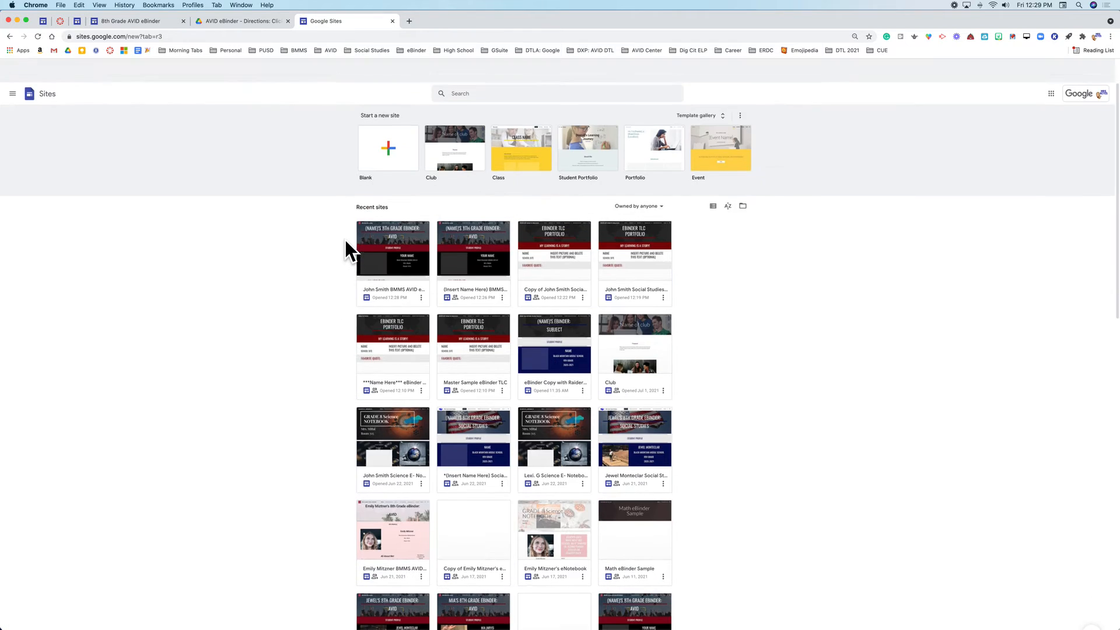
left_click(388, 242)
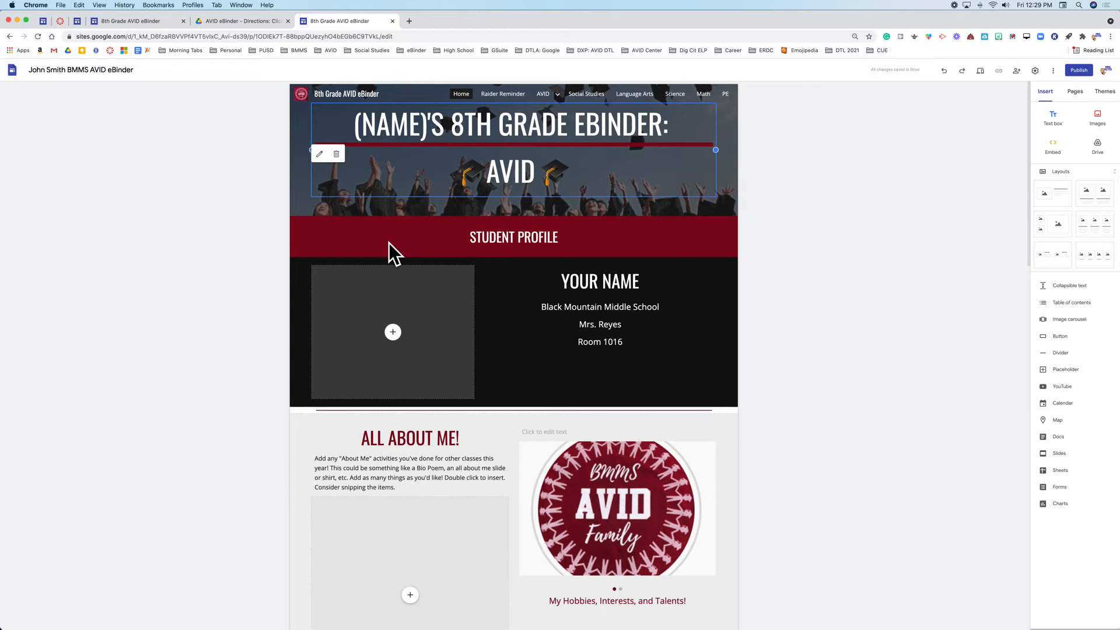
left_click(792, 252)
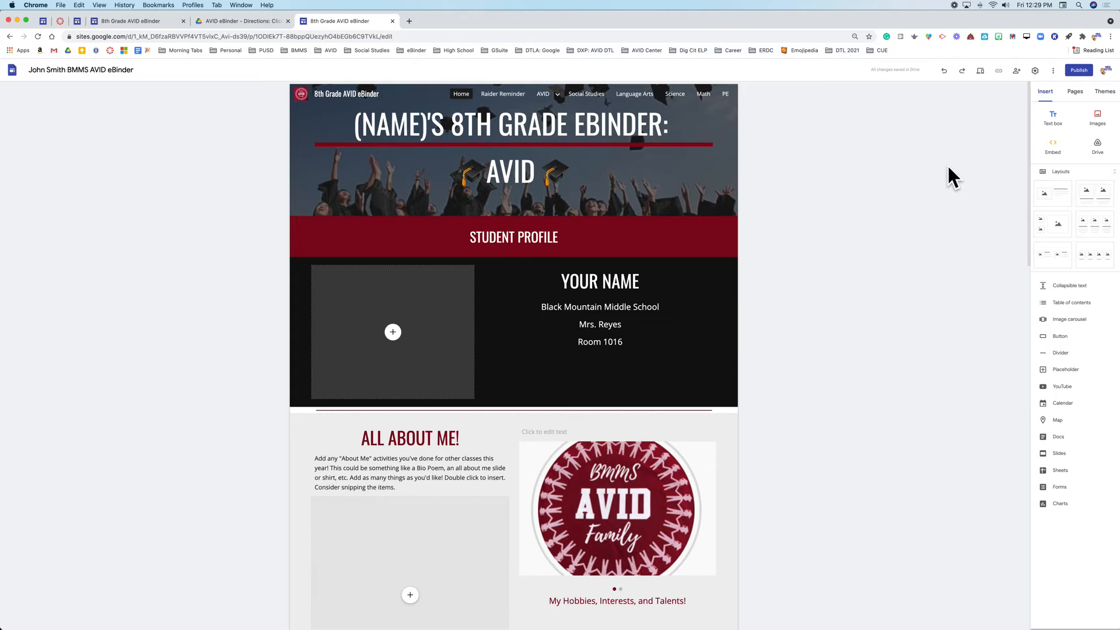
- Publish the student eBinder at the web address 8th-grade-avid-ebinder with the published site's link access set to Restricted
left_click(1076, 71)
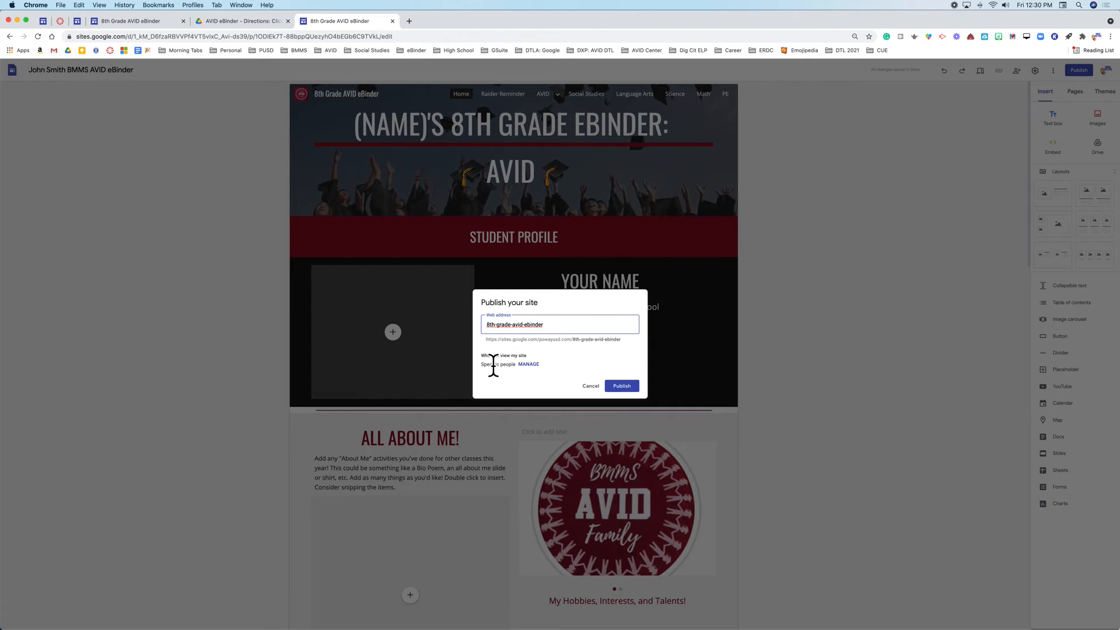
left_click(528, 364)
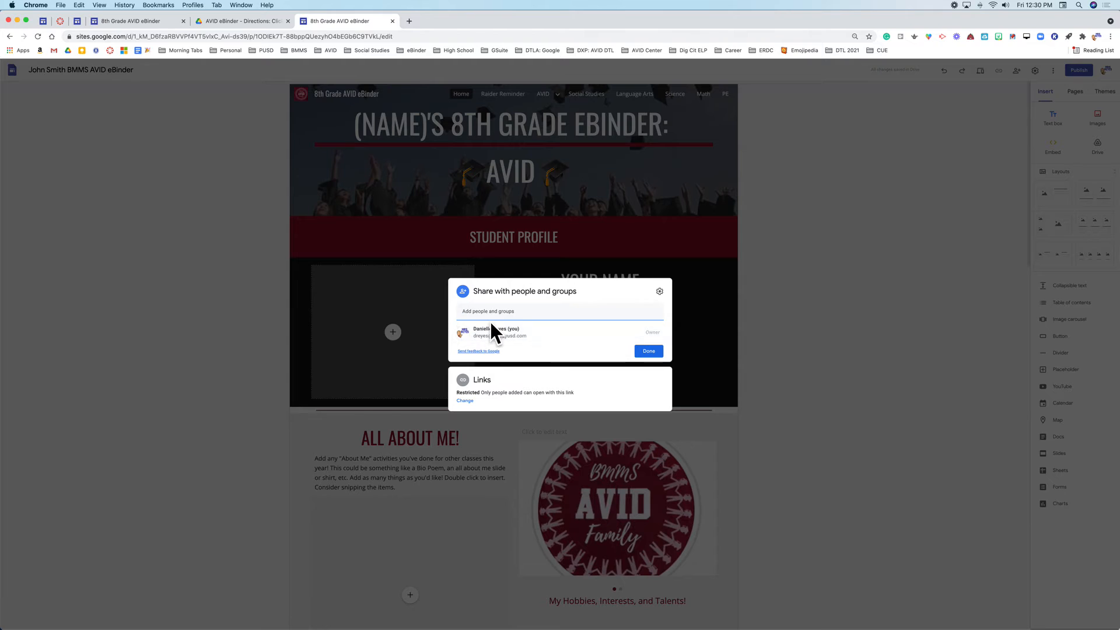
left_click(465, 401)
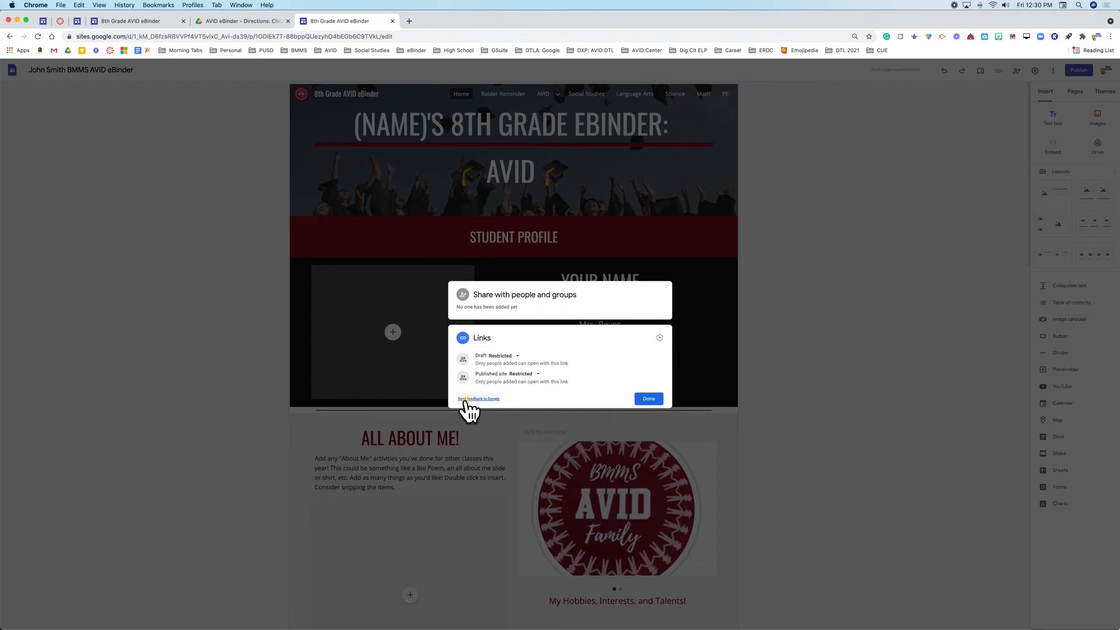
left_click(517, 373)
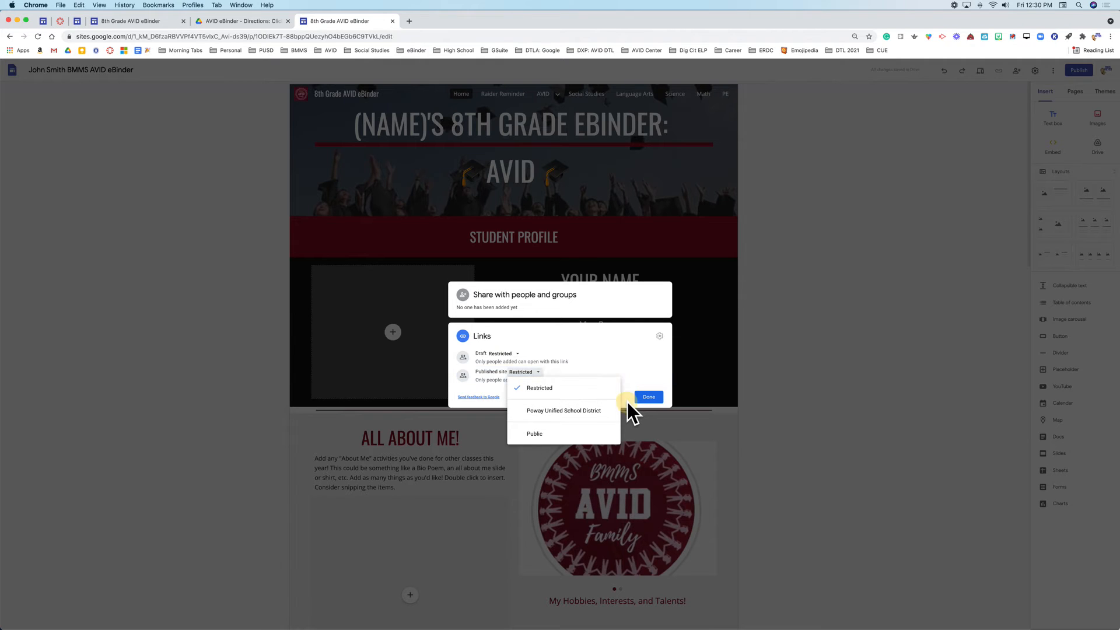
left_click(570, 392)
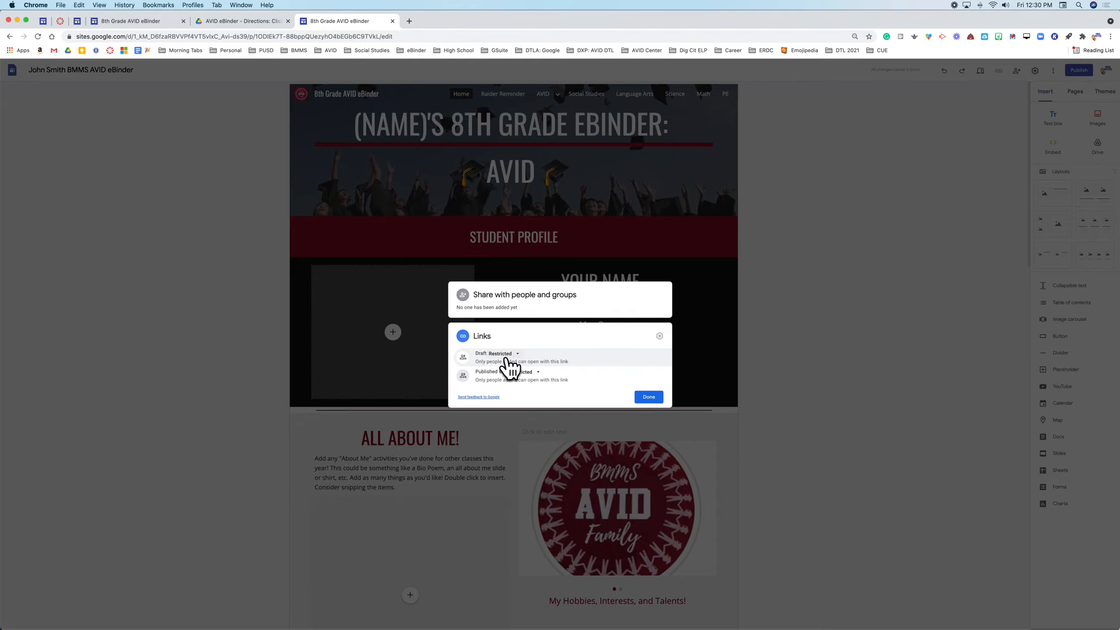
left_click(649, 399)
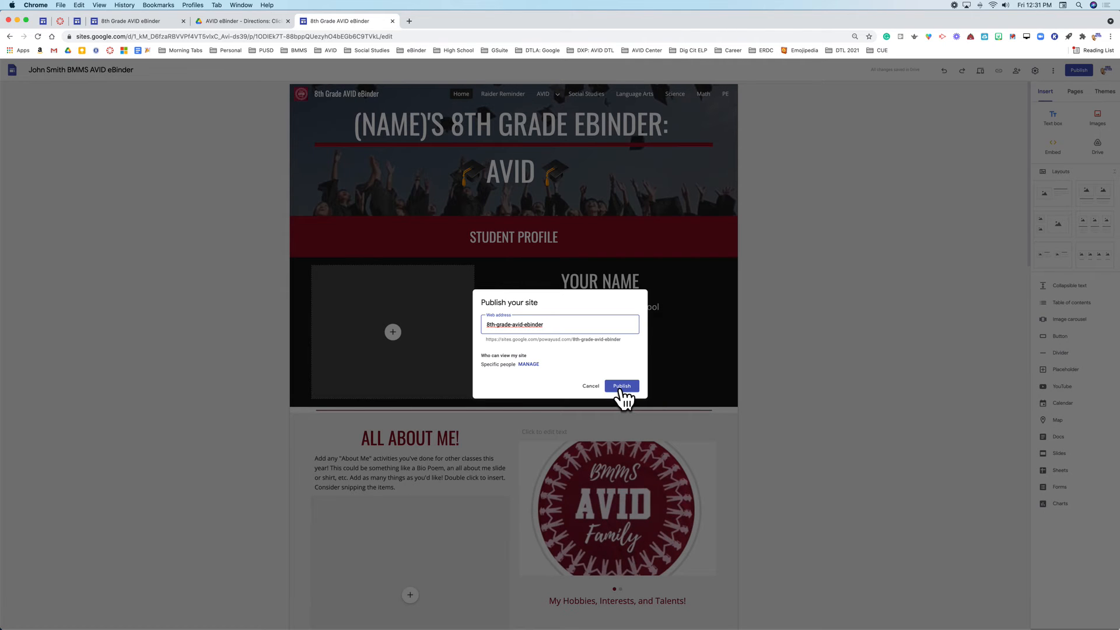
left_click(622, 386)
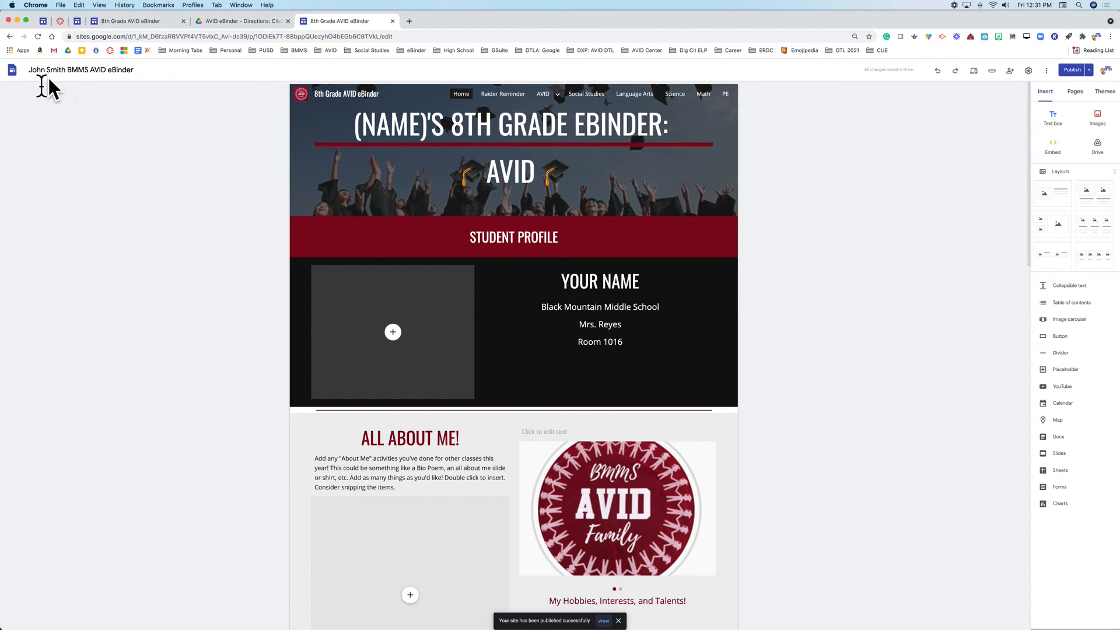
- Share the student eBinder with the teacher as Editor, with notifications turned off
left_click(1007, 72)
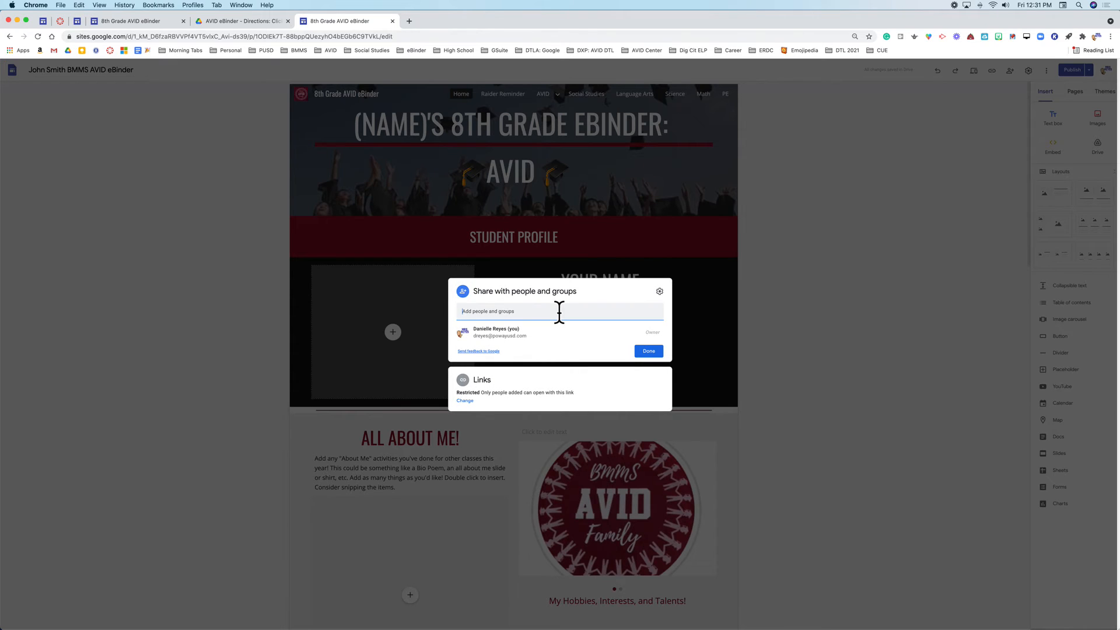
type("gapusan")
left_click(503, 335)
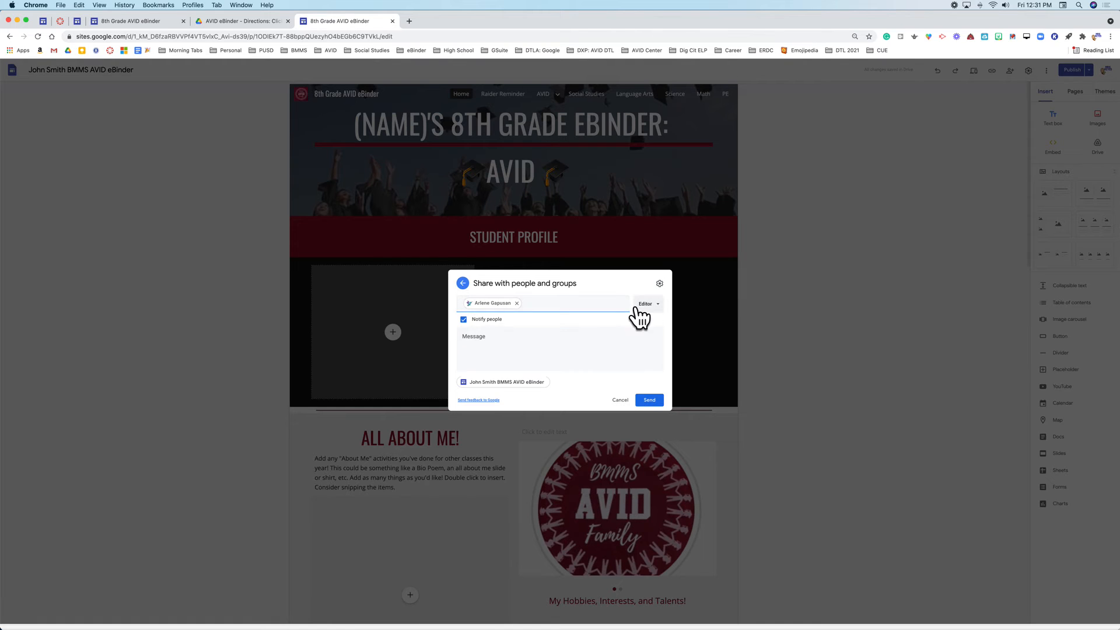
left_click(463, 320)
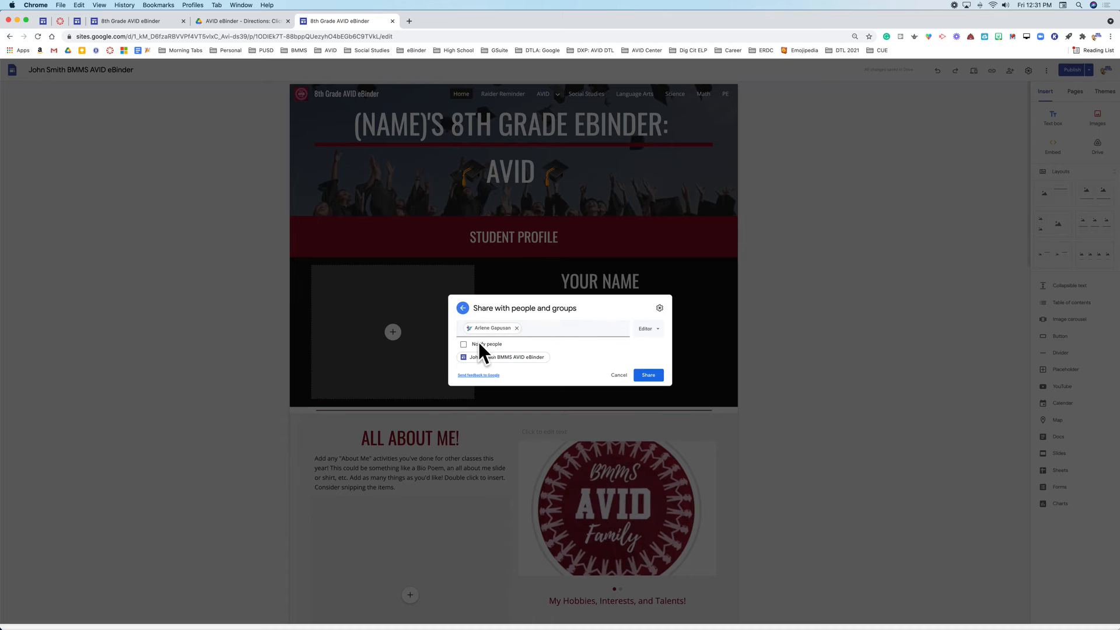
left_click(647, 377)
left_click(648, 329)
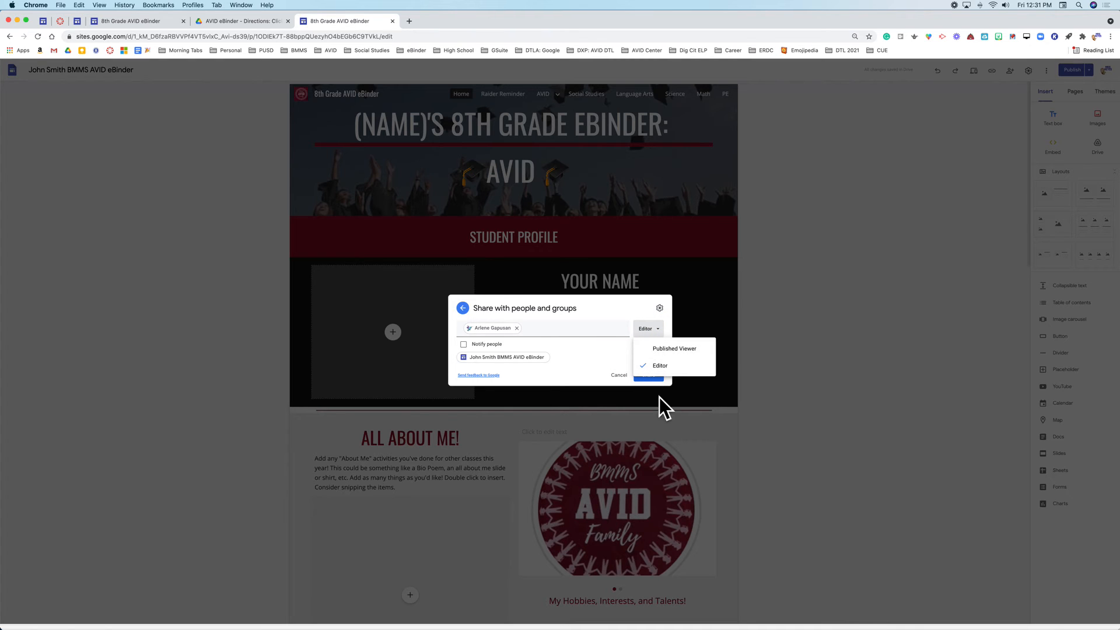
left_click(587, 344)
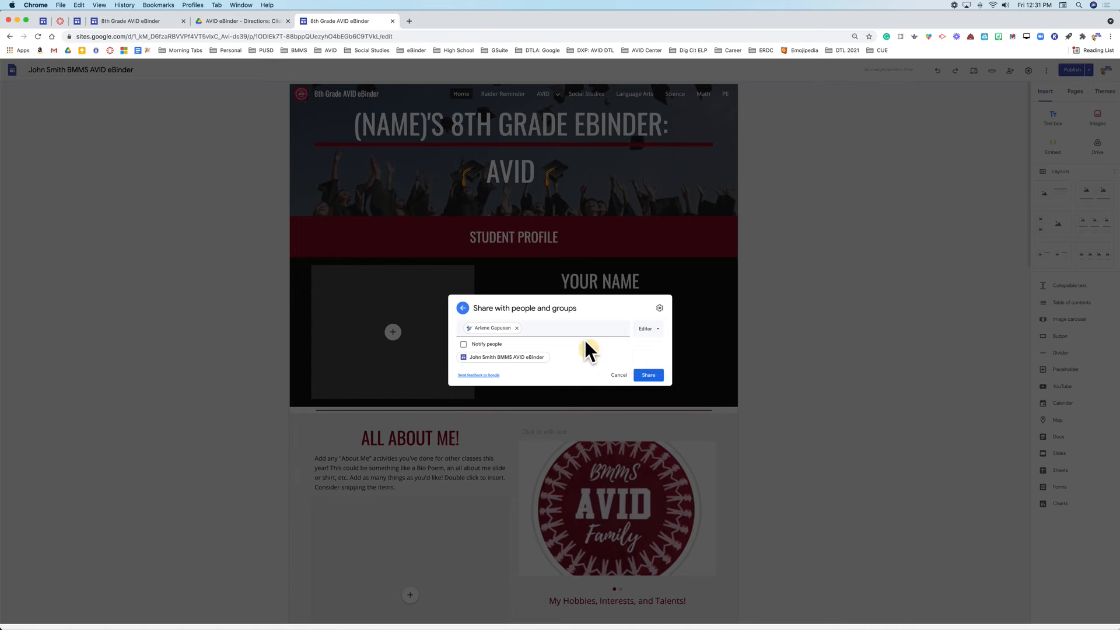
left_click(647, 378)
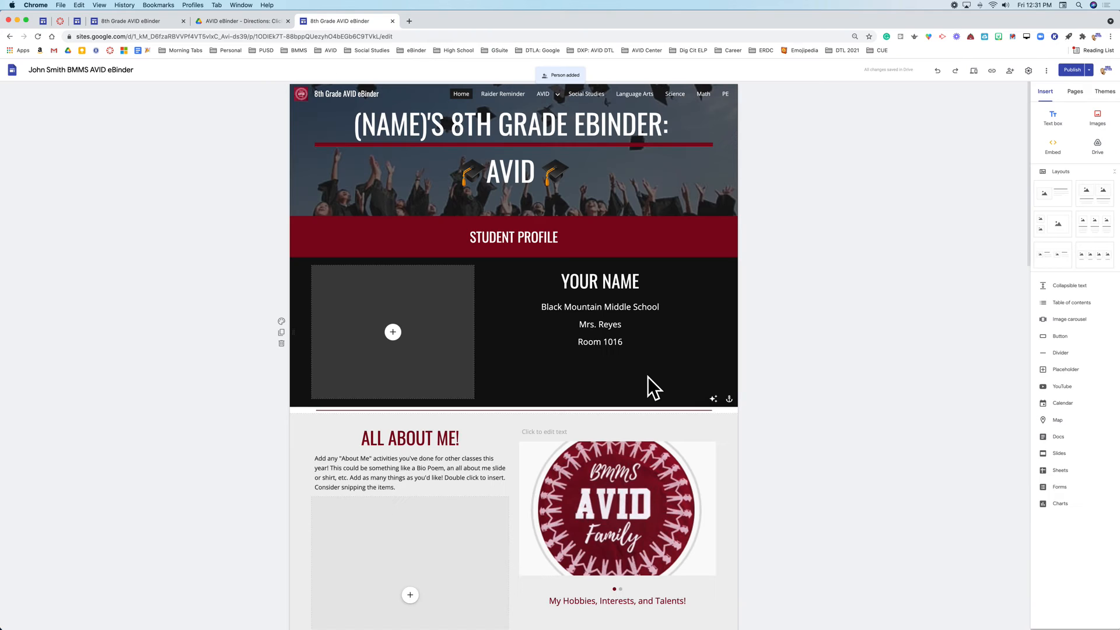
- Transfer ownership of the student eBinder to the teacher it is shared with and close the sharing settings
left_click(1010, 71)
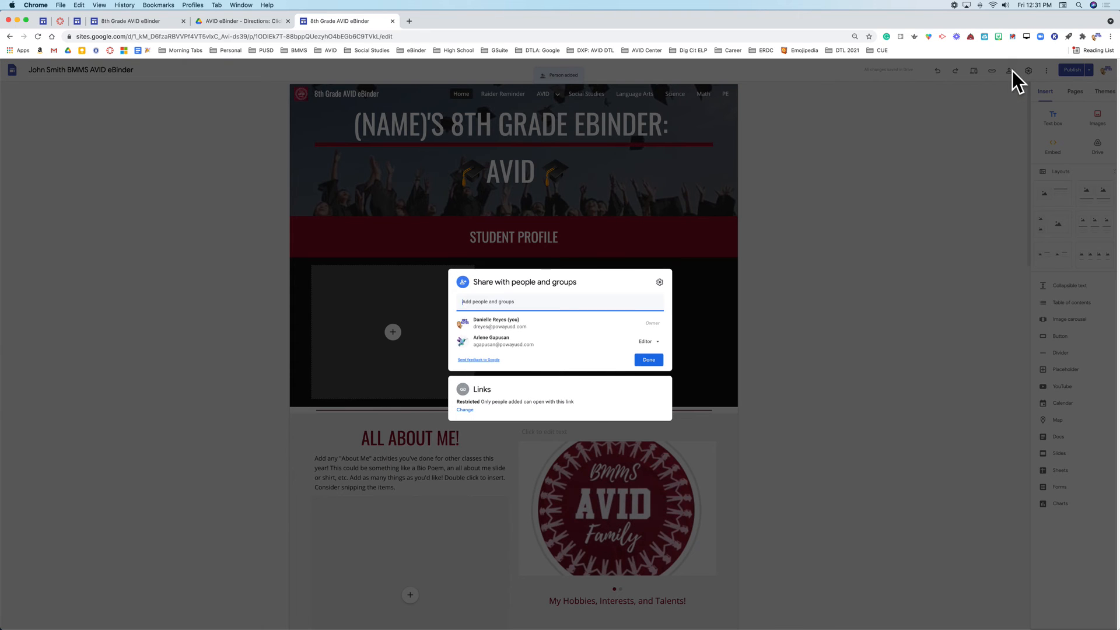
left_click(654, 348)
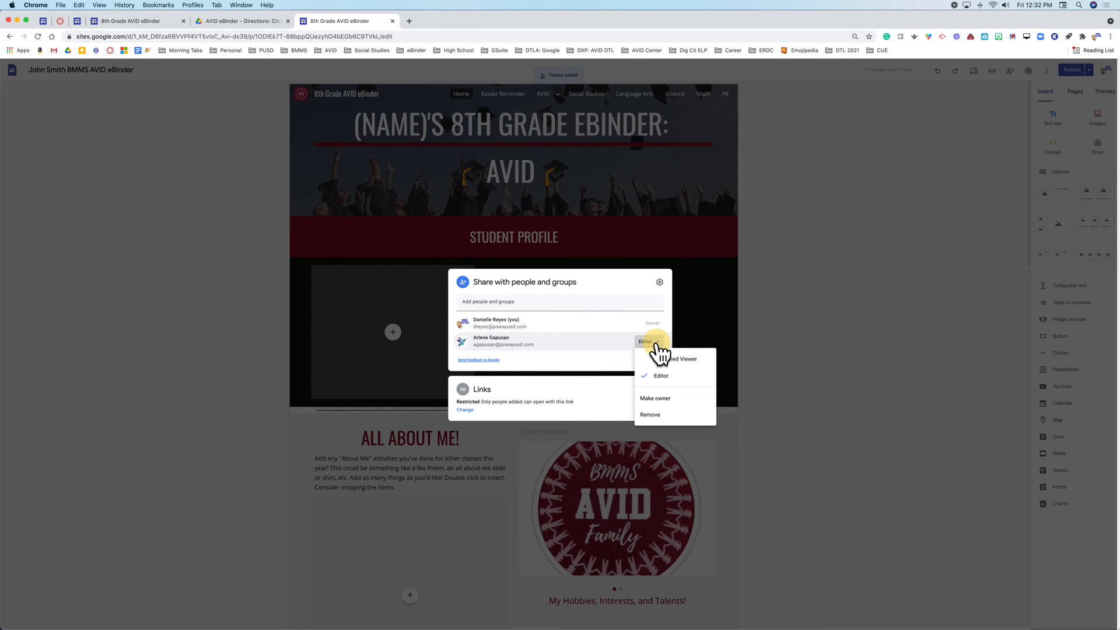
left_click(662, 398)
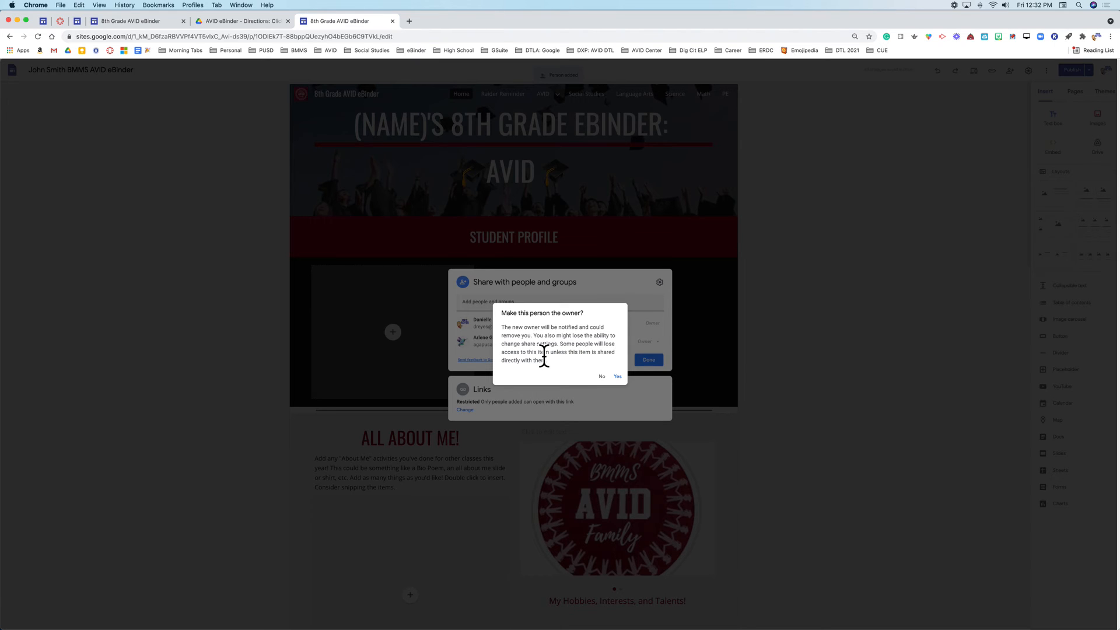
left_click(621, 375)
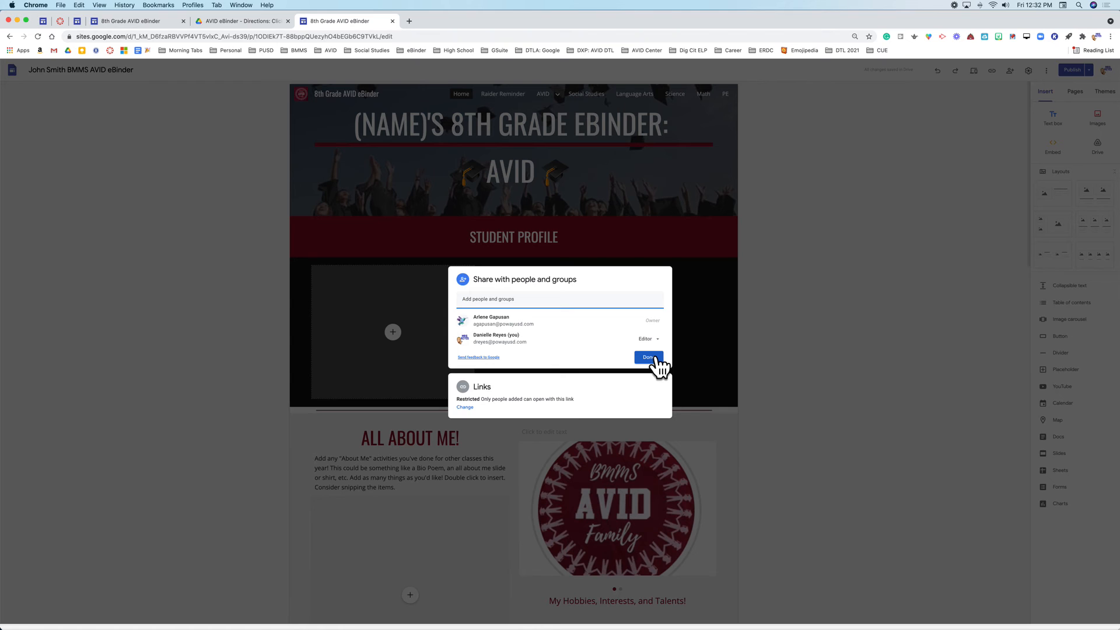
left_click(655, 358)
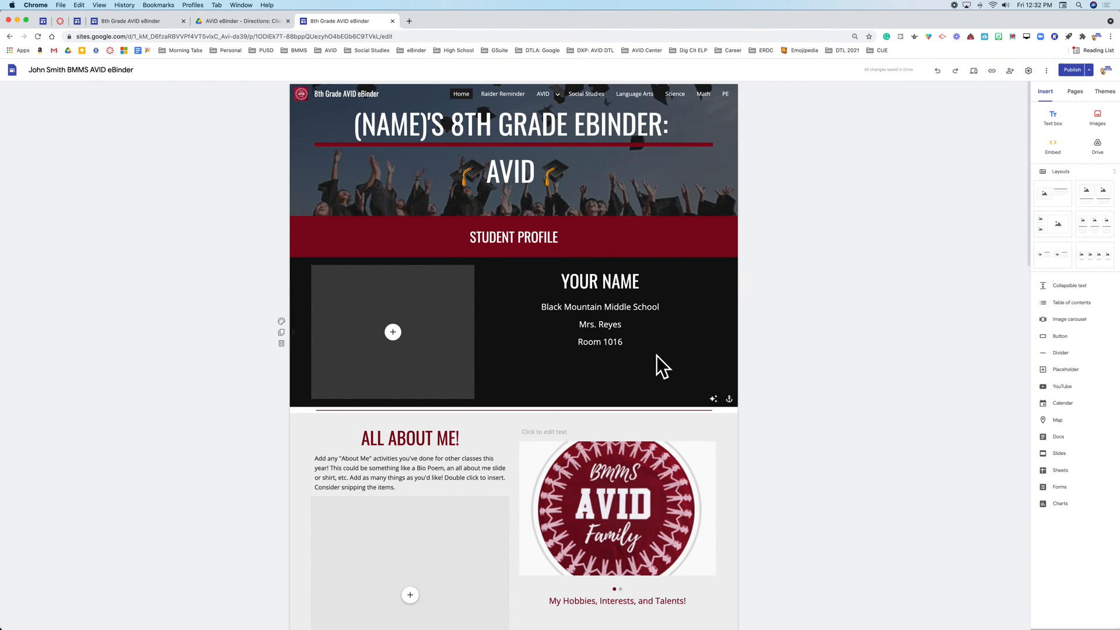
- Turn off the publish setting requiring editors to review changes before publishing, save it, and check who the site is shared with
left_click(1089, 70)
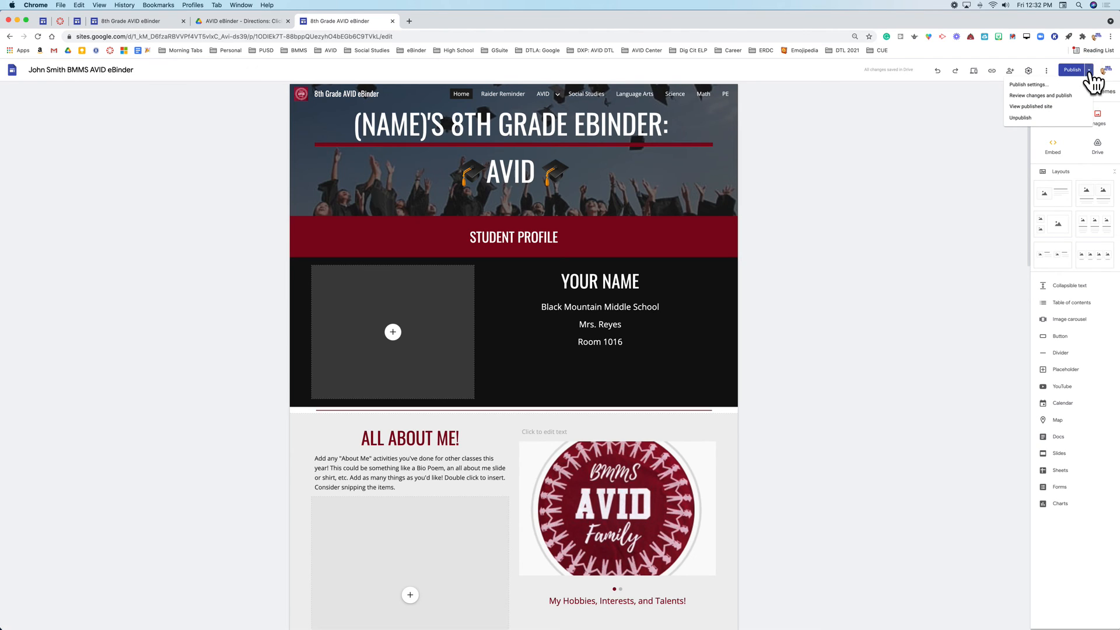
left_click(1045, 86)
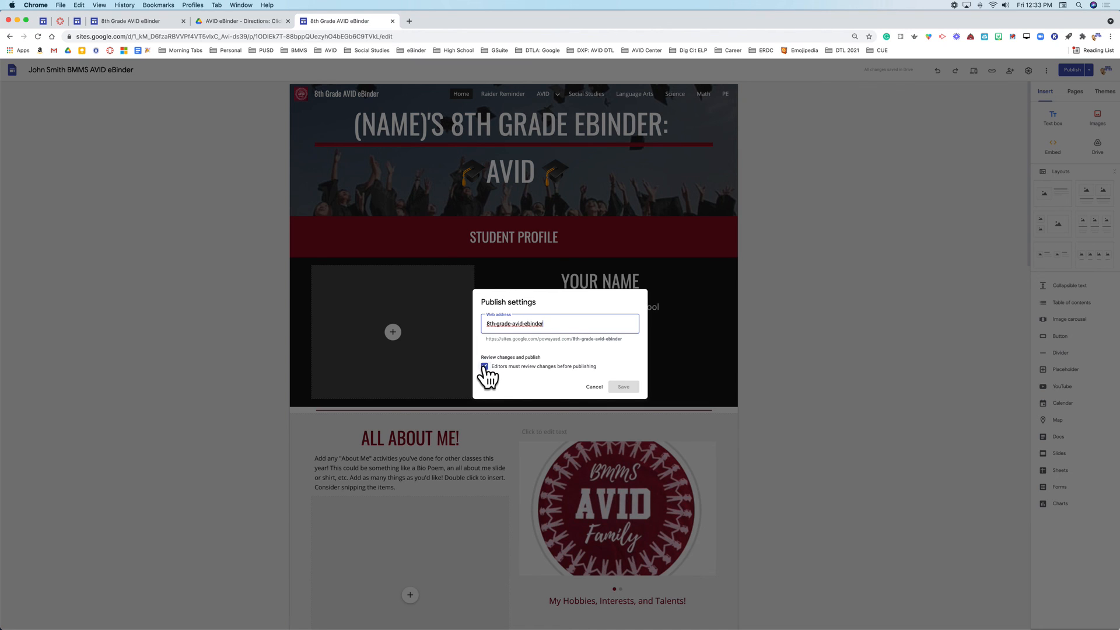
left_click(484, 367)
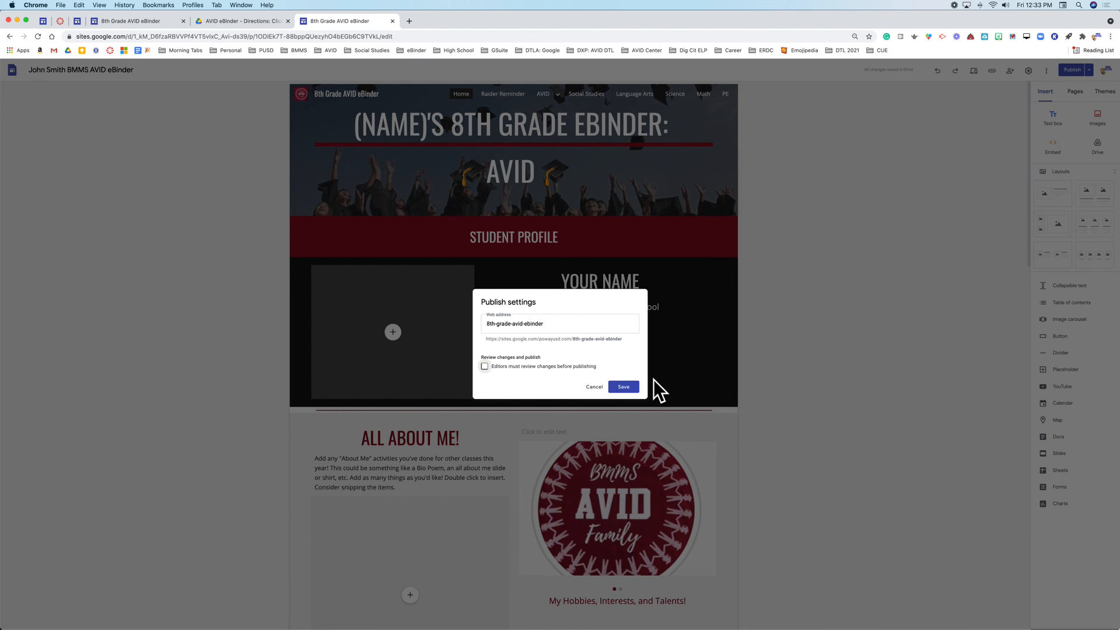
left_click(629, 388)
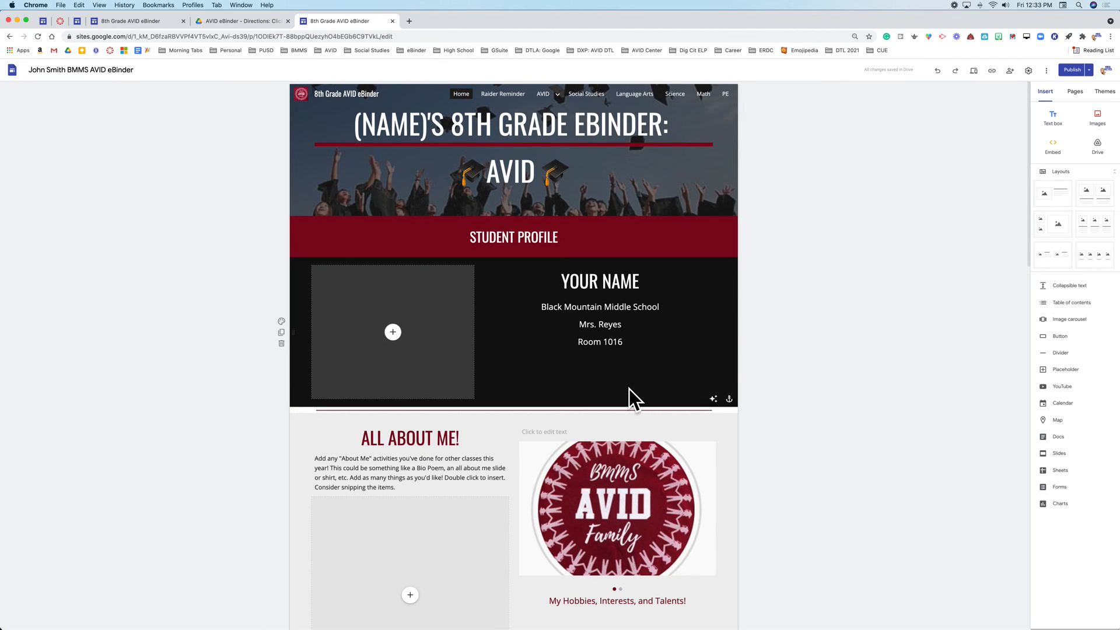
left_click(1009, 70)
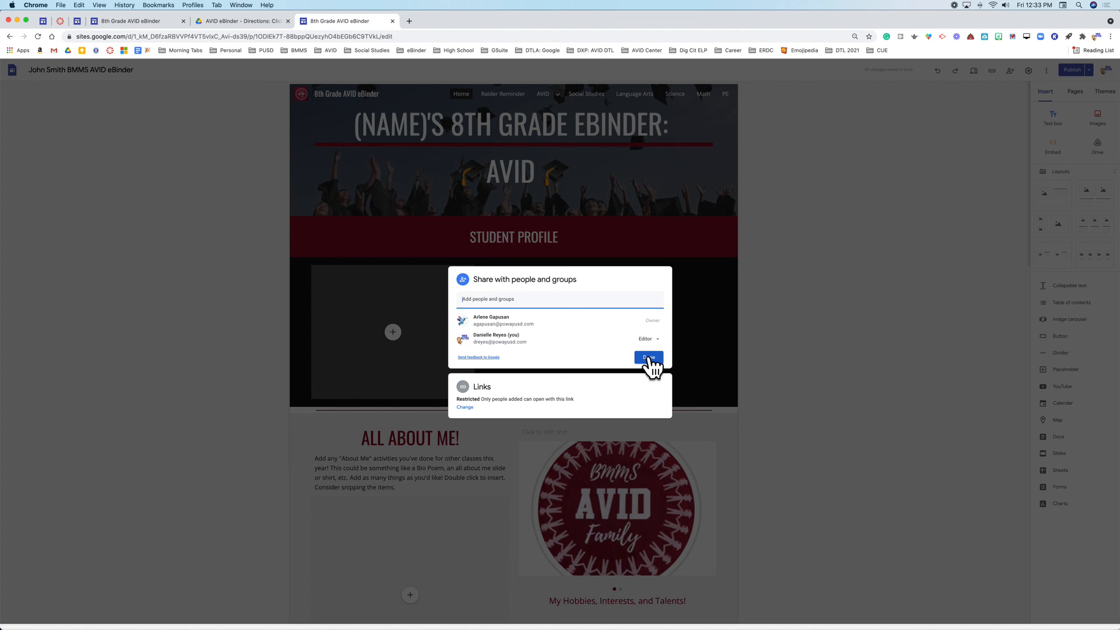
left_click(649, 357)
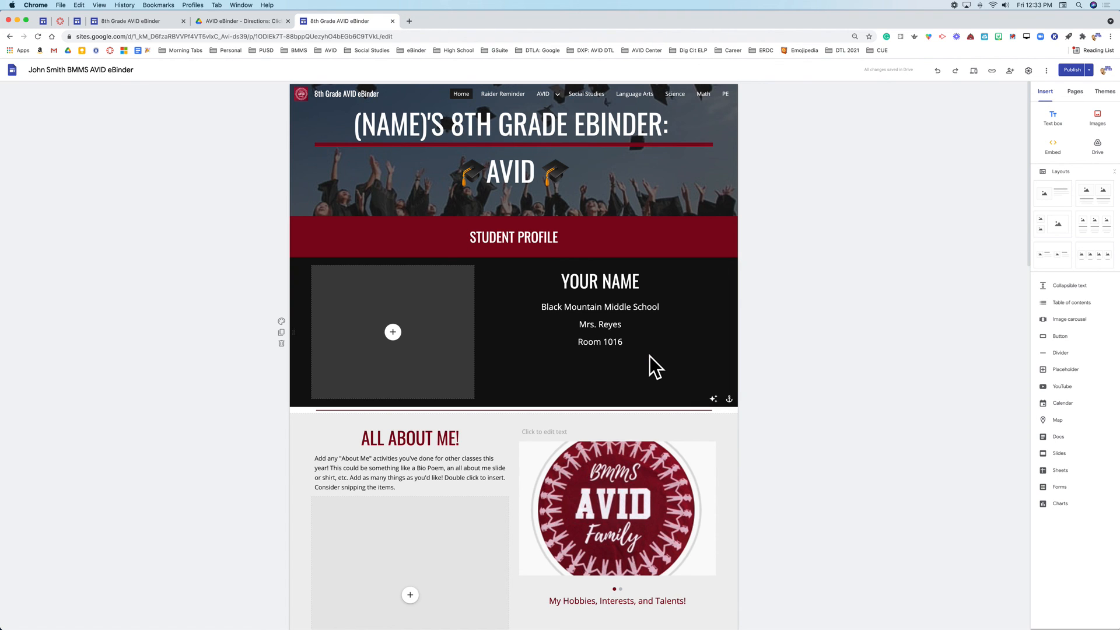